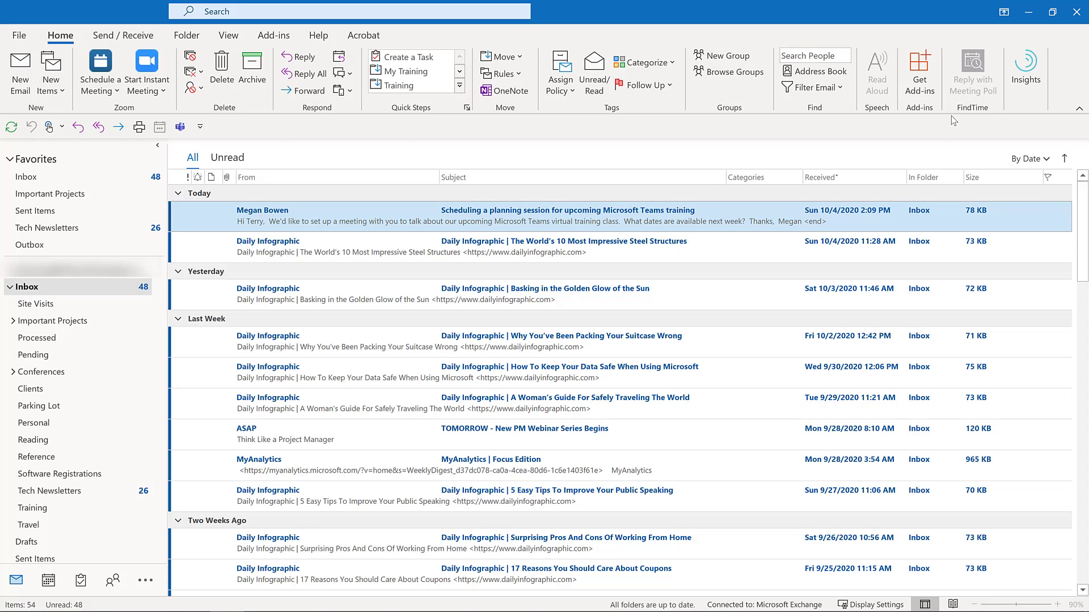
Step: Open the selected planning session email, start a FindTime meeting poll reply, and set the meeting duration to 45 minutes
{"action": "key", "text": "Return"}
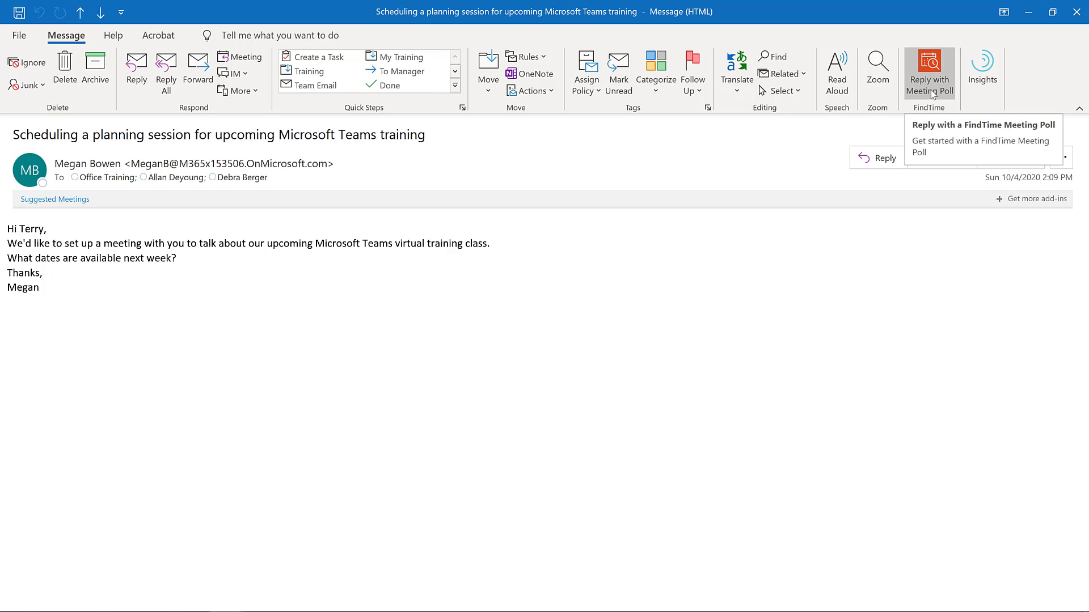
{"action": "left_click", "coordinate": [164, 76]}
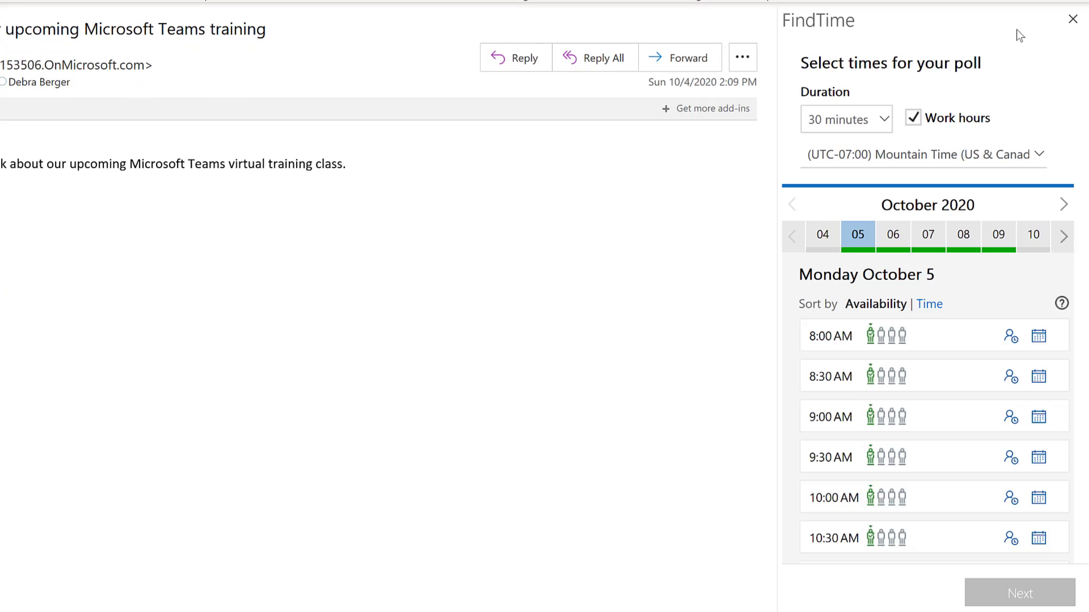
{"action": "left_click", "coordinate": [881, 120]}
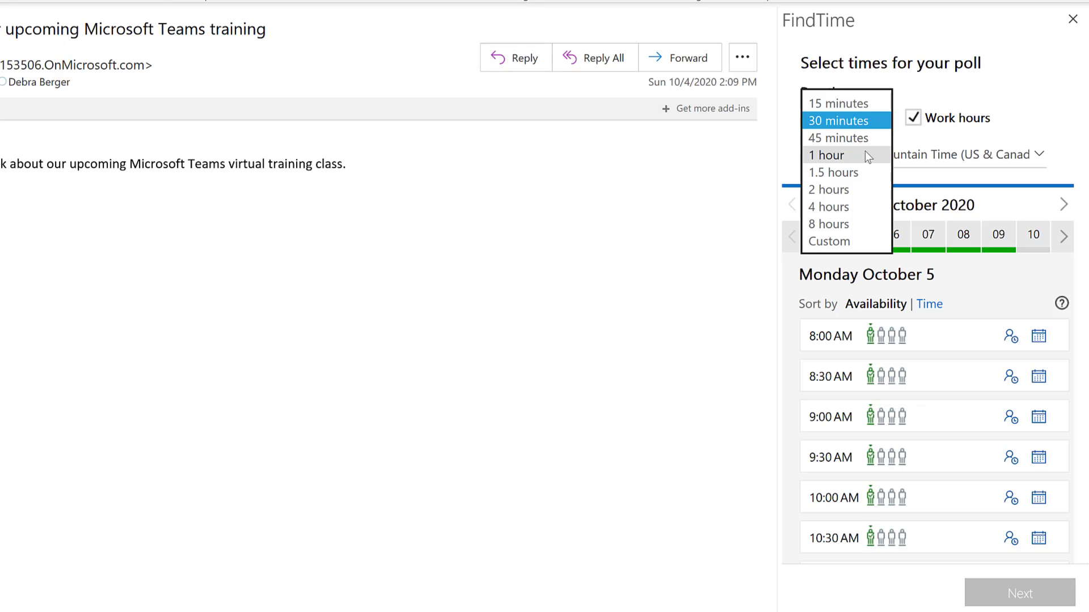
{"action": "left_click", "coordinate": [838, 137]}
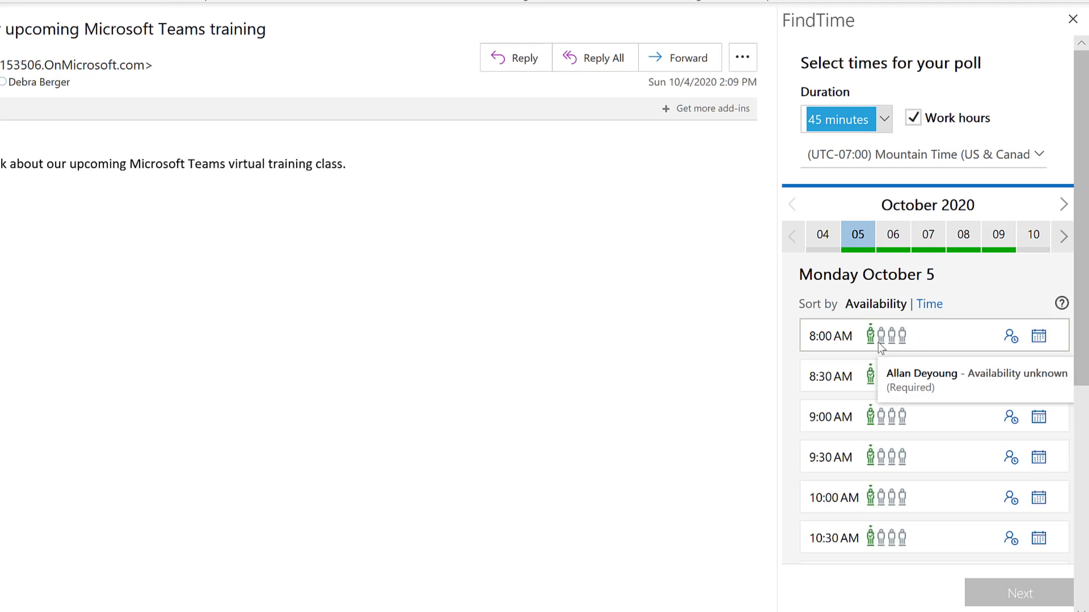
Step: Check each attendee's availability for the 8:00 AM slot on Monday October 5
{"action": "mouse_move", "coordinate": [873, 343]}
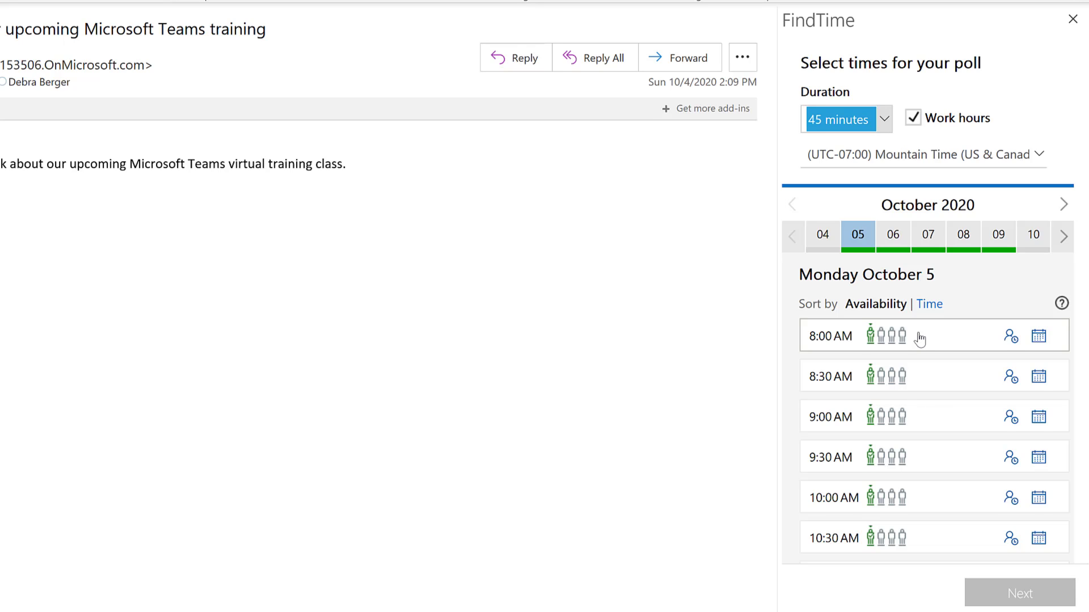
{"action": "left_click", "coordinate": [1010, 336]}
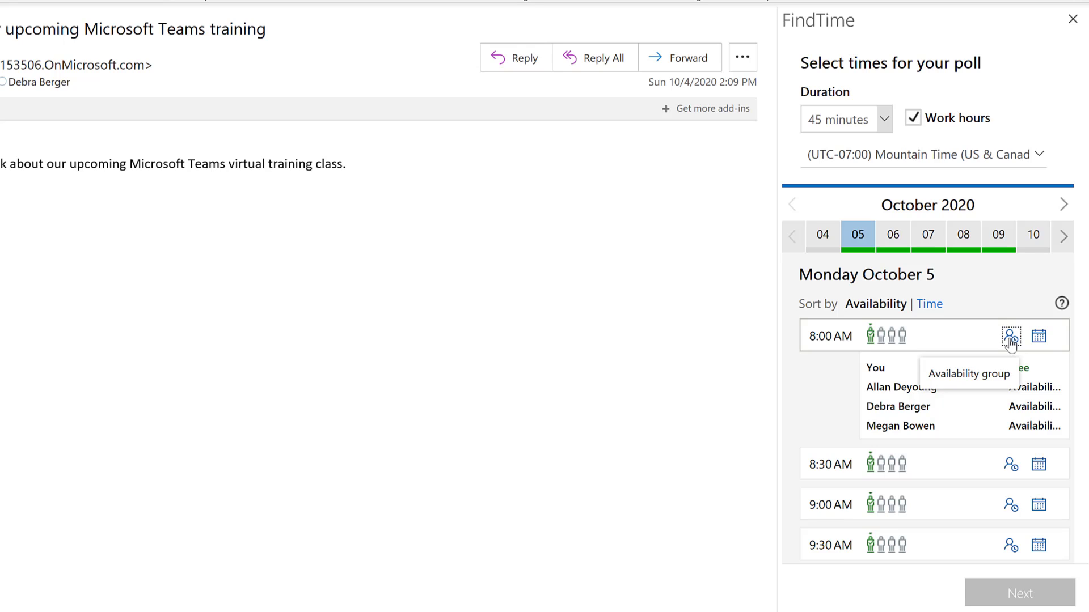
{"action": "left_click", "coordinate": [1011, 337]}
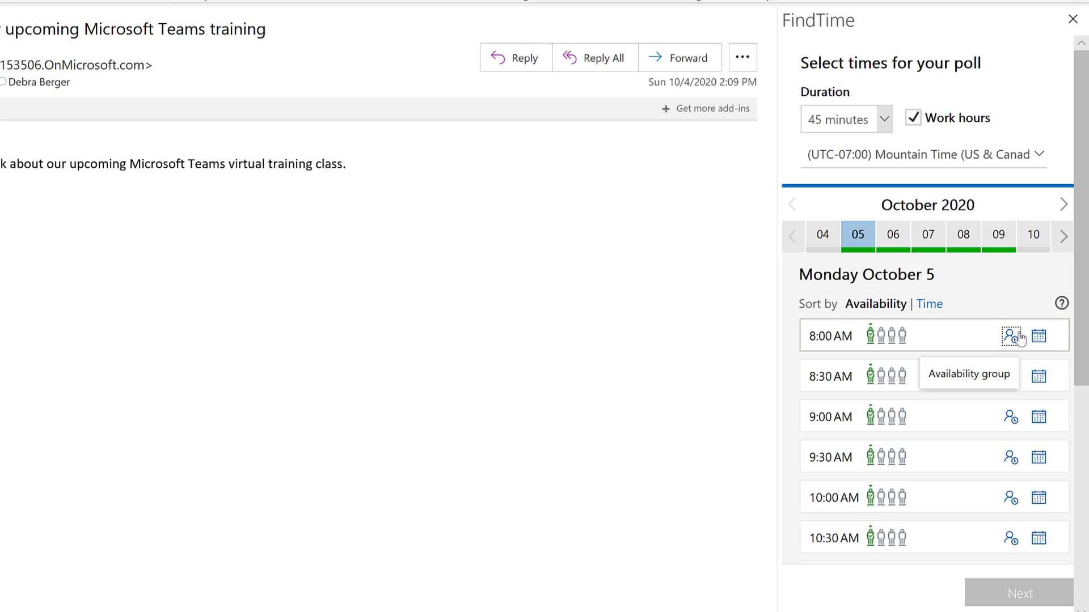
Step: Select 9:00 AM and 11:00 AM on Monday October 5 for the poll, checking the 9:00 AM slot against the calendar
{"action": "left_click", "coordinate": [882, 417]}
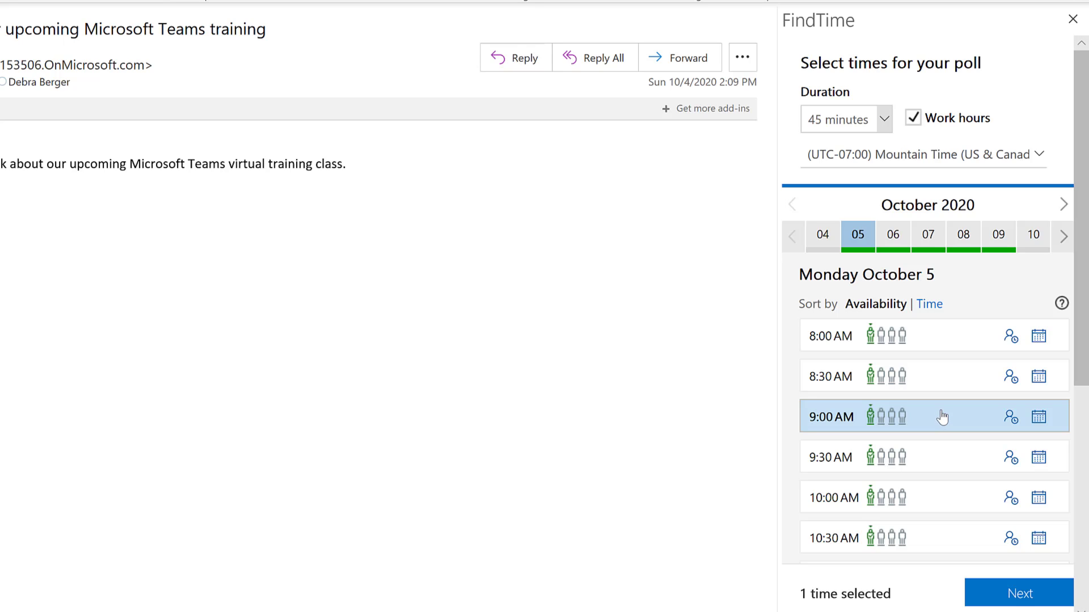
{"action": "left_click", "coordinate": [1037, 419]}
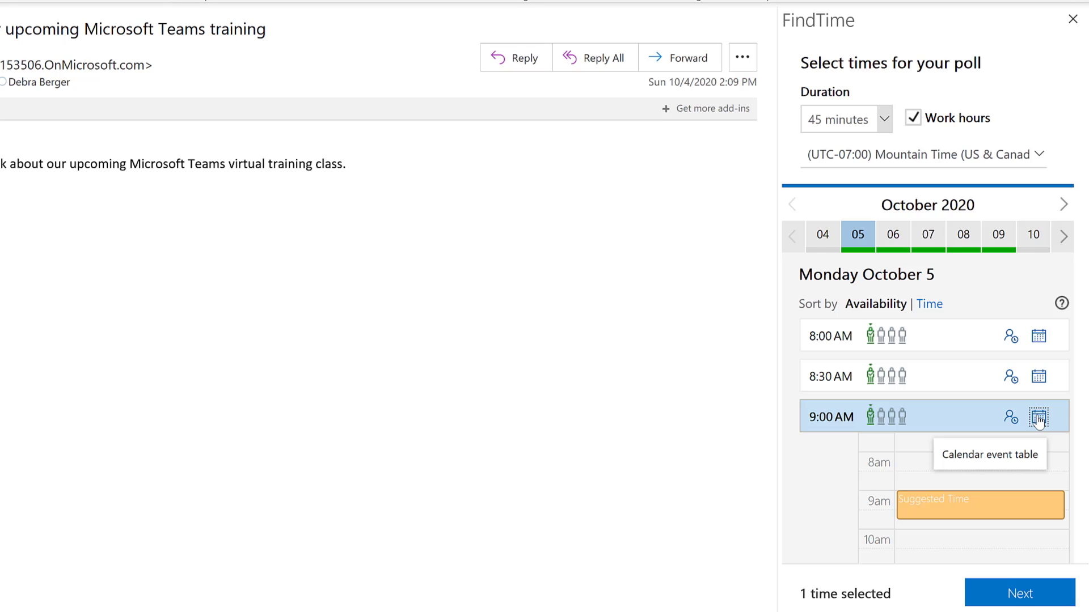
{"action": "left_click", "coordinate": [1038, 418]}
{"action": "scroll", "coordinate": [923, 418], "scroll_direction": "down", "scroll_amount": 5}
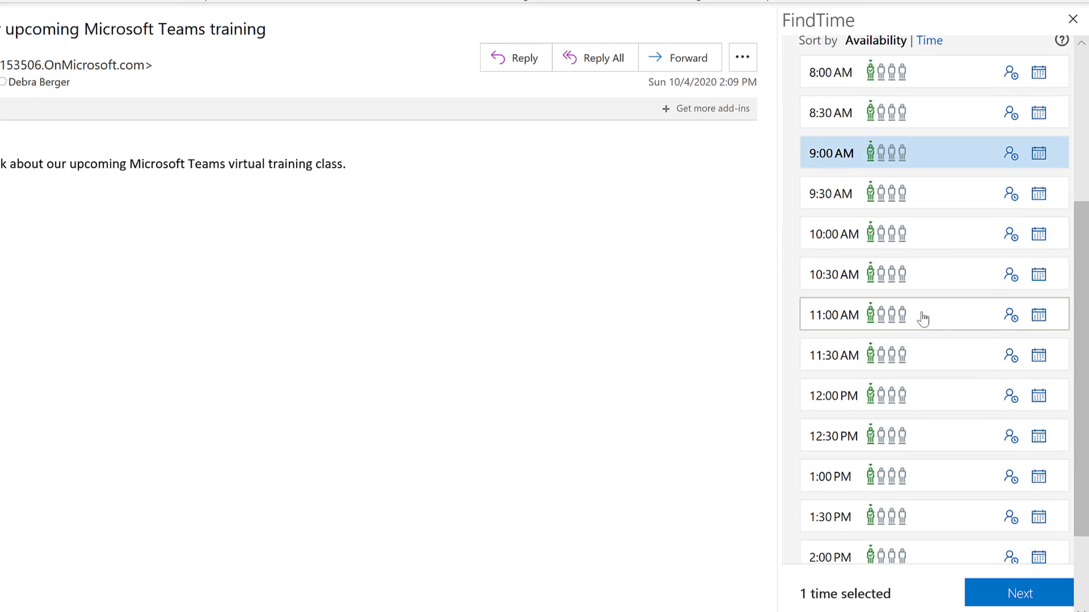
{"action": "left_click", "coordinate": [923, 319]}
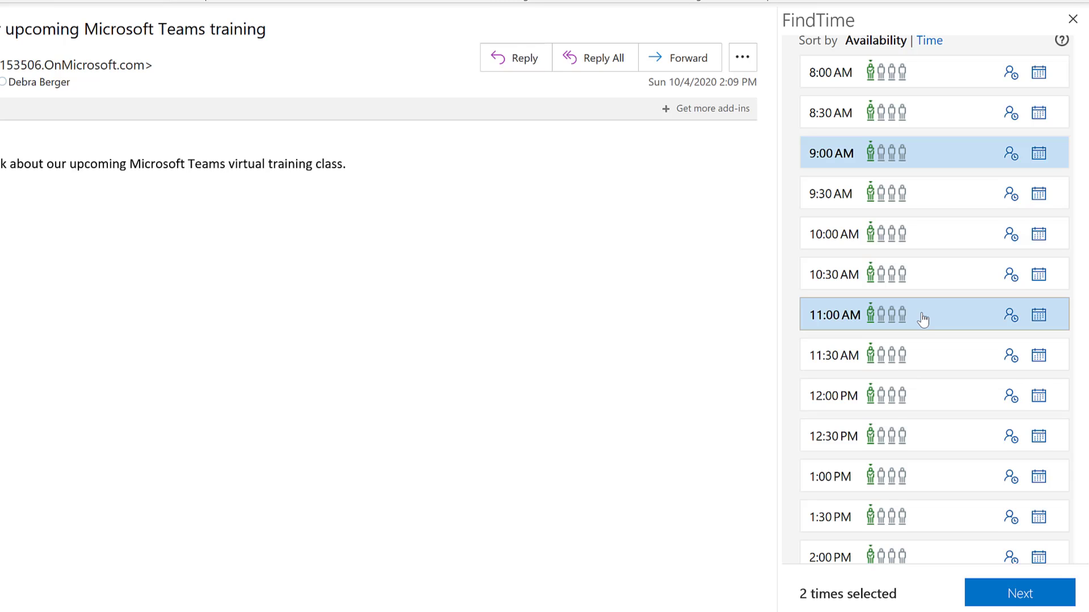
{"action": "scroll", "coordinate": [923, 320], "scroll_direction": "up", "scroll_amount": 5}
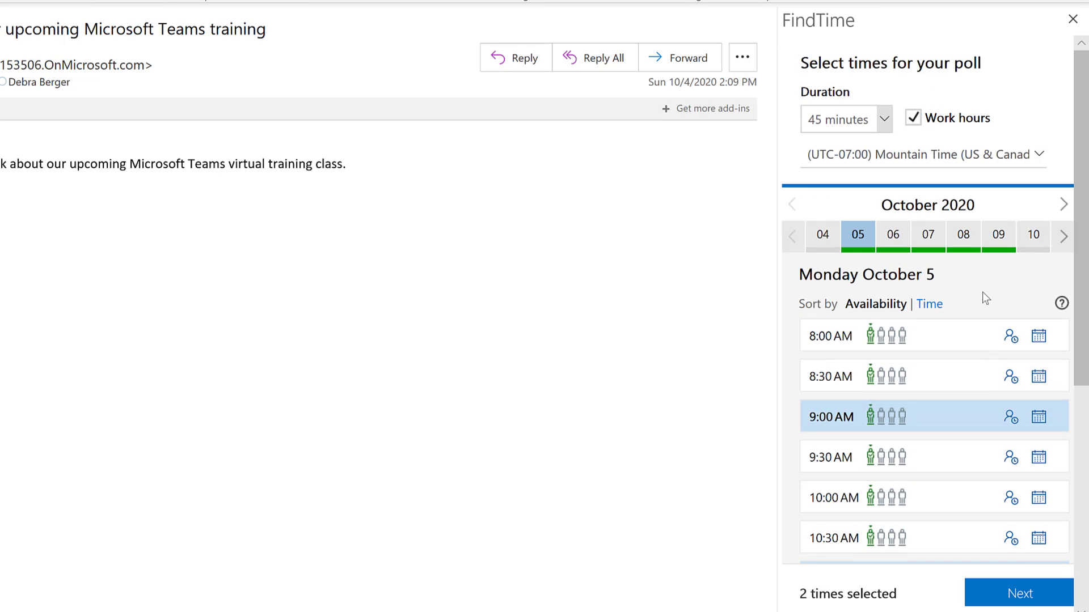
Step: Add 10:00 AM and 3:00 PM on Tuesday October 6 and 9:00 AM on Wednesday October 7 to the poll
{"action": "left_click", "coordinate": [893, 236]}
{"action": "left_click", "coordinate": [923, 374]}
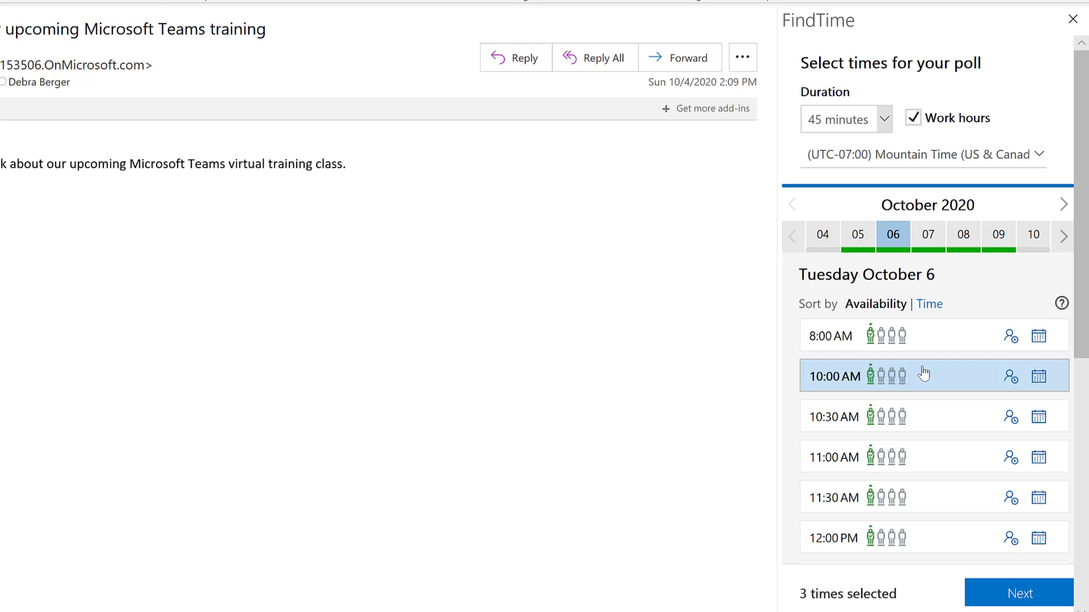
{"action": "scroll", "coordinate": [920, 379], "scroll_direction": "down", "scroll_amount": 6}
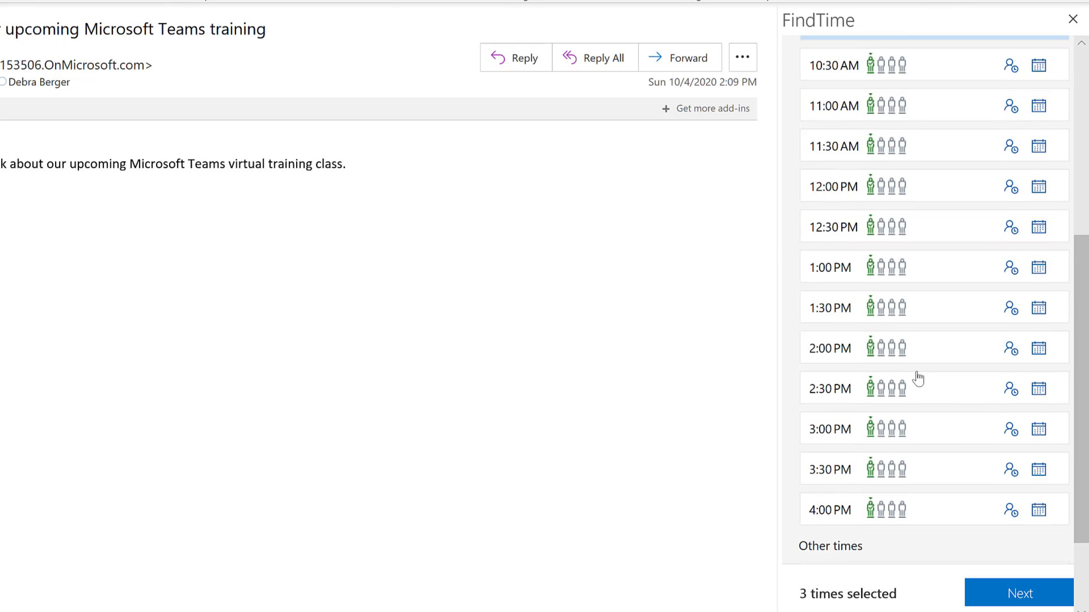
{"action": "scroll", "coordinate": [919, 378], "scroll_direction": "down", "scroll_amount": 2}
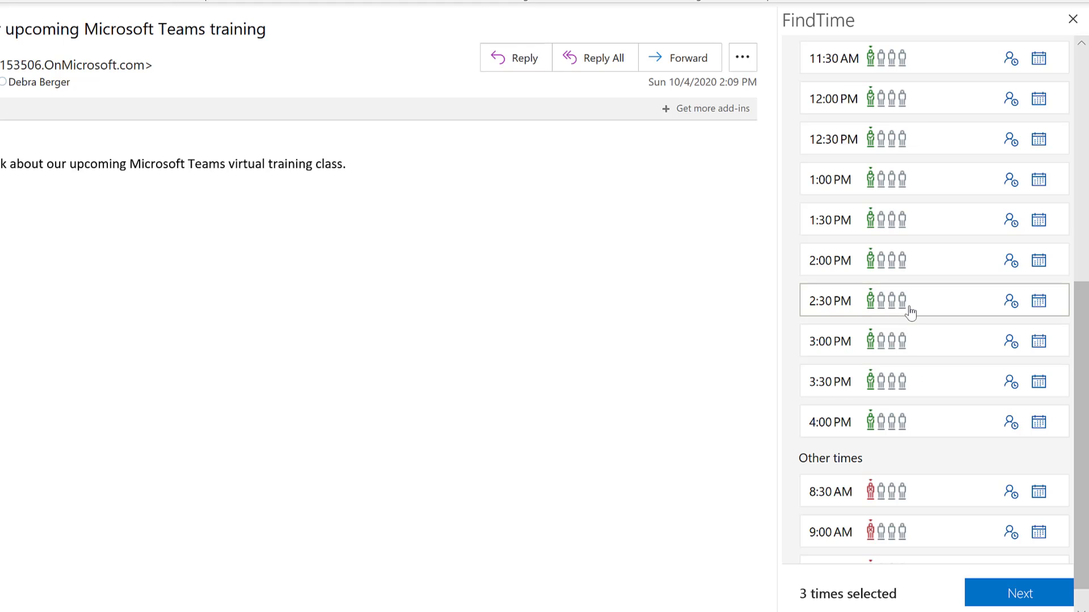
{"action": "left_click", "coordinate": [909, 344]}
{"action": "scroll", "coordinate": [910, 345], "scroll_direction": "down", "scroll_amount": 1}
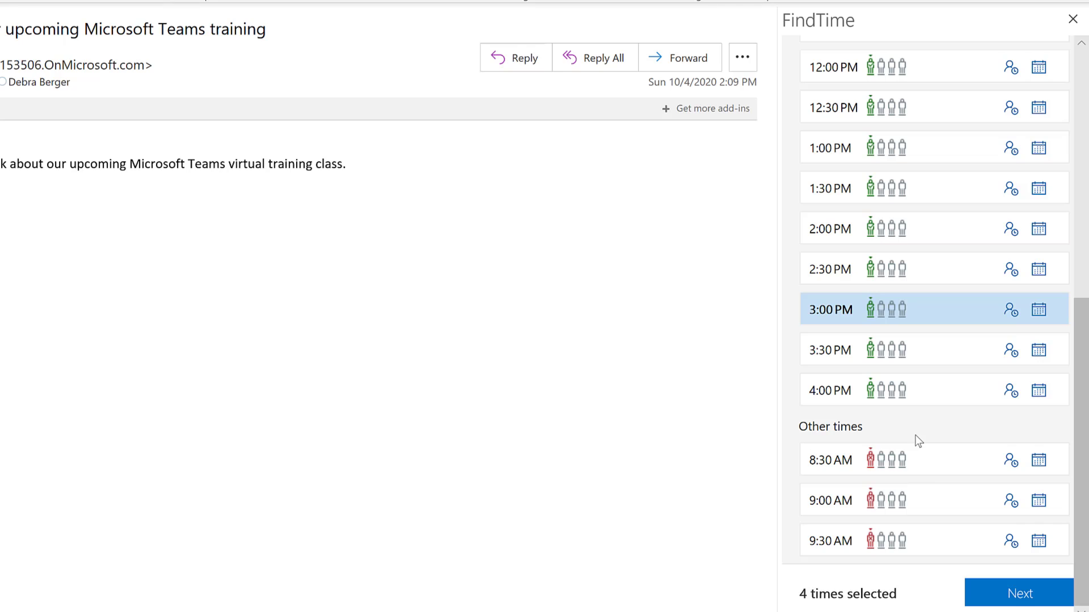
{"action": "scroll", "coordinate": [963, 284], "scroll_direction": "up", "scroll_amount": 8}
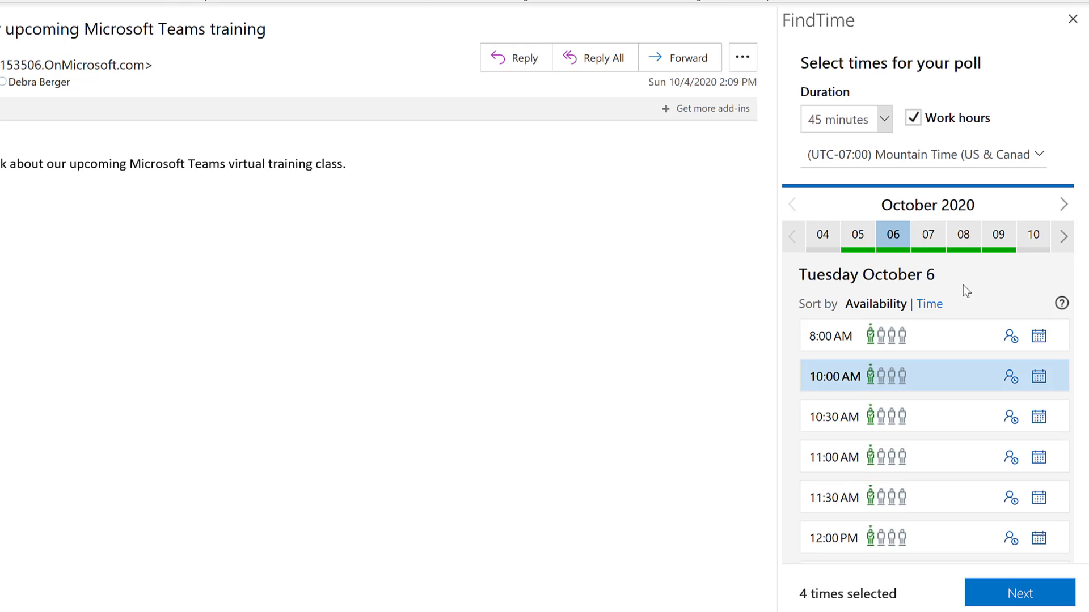
{"action": "left_click", "coordinate": [930, 238]}
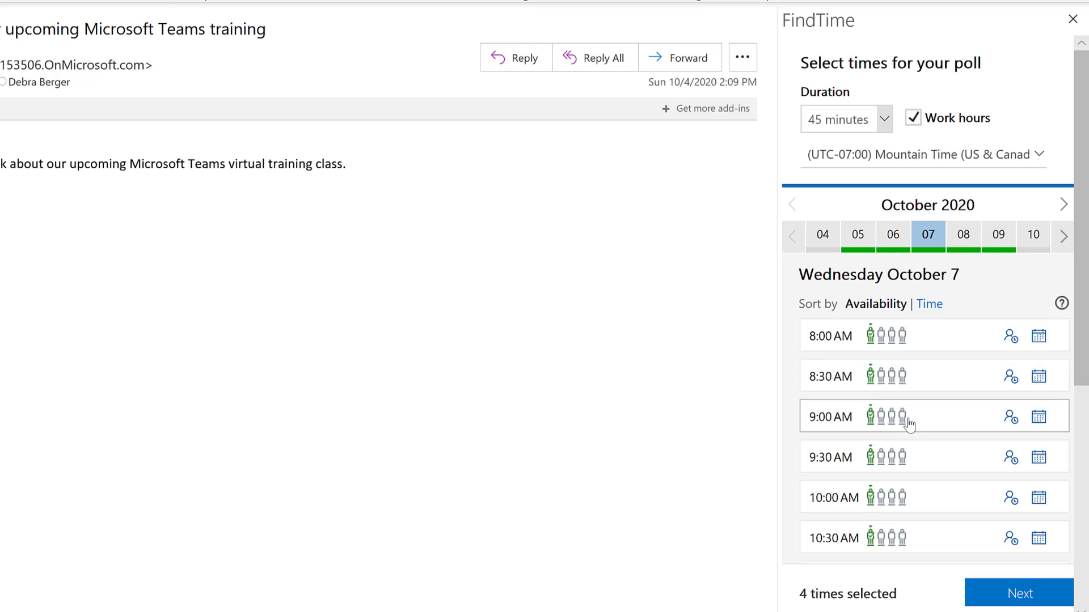
{"action": "left_click", "coordinate": [909, 425]}
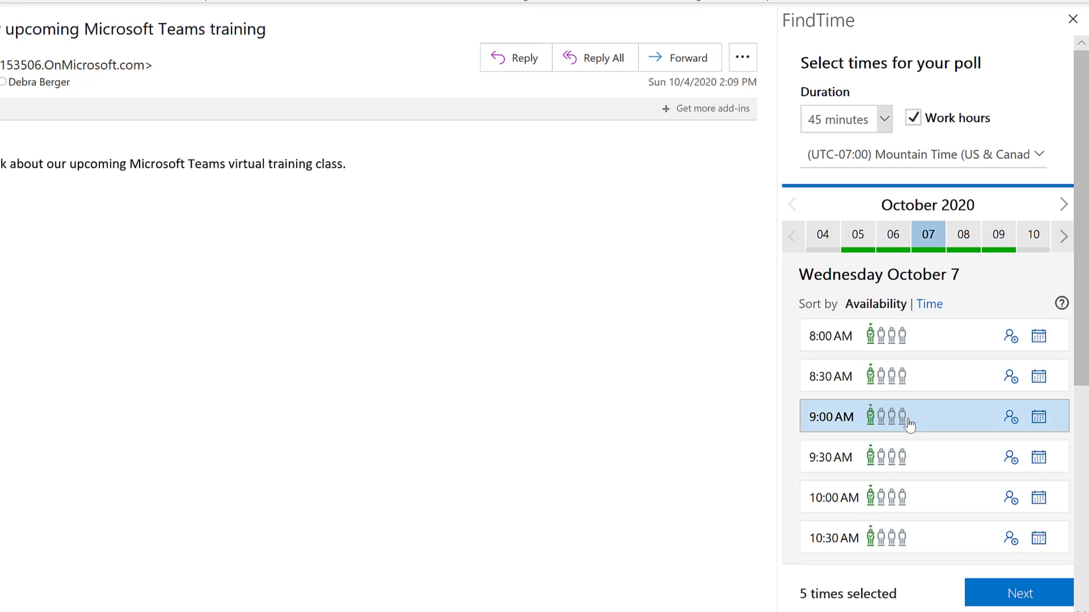
Step: Continue to the poll settings, set the location to Virtual, and add the poll to the email
{"action": "left_click", "coordinate": [993, 597]}
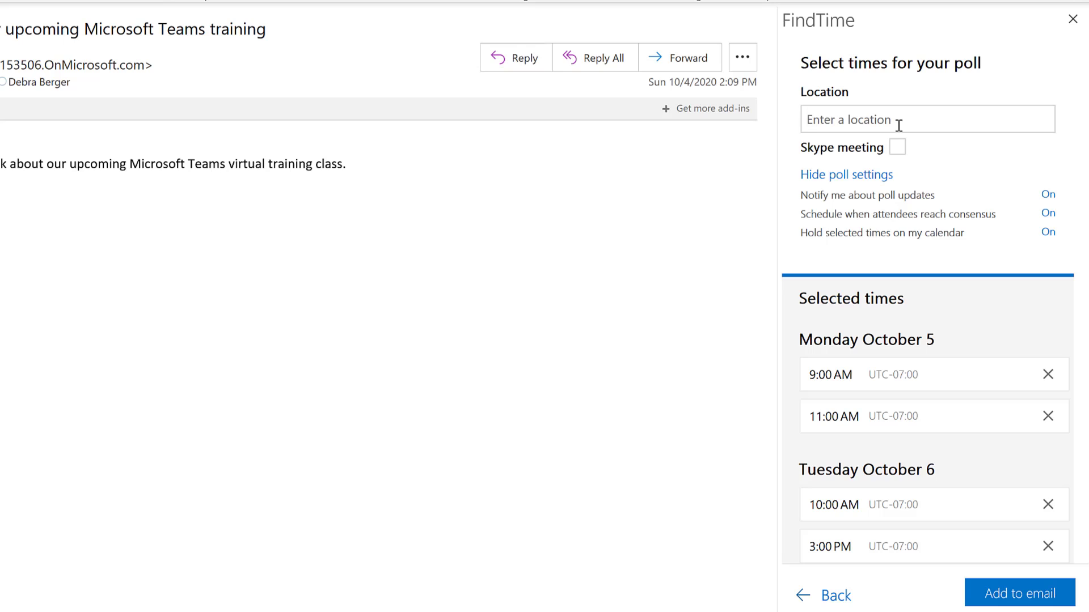
{"action": "type", "text": "Virtual"}
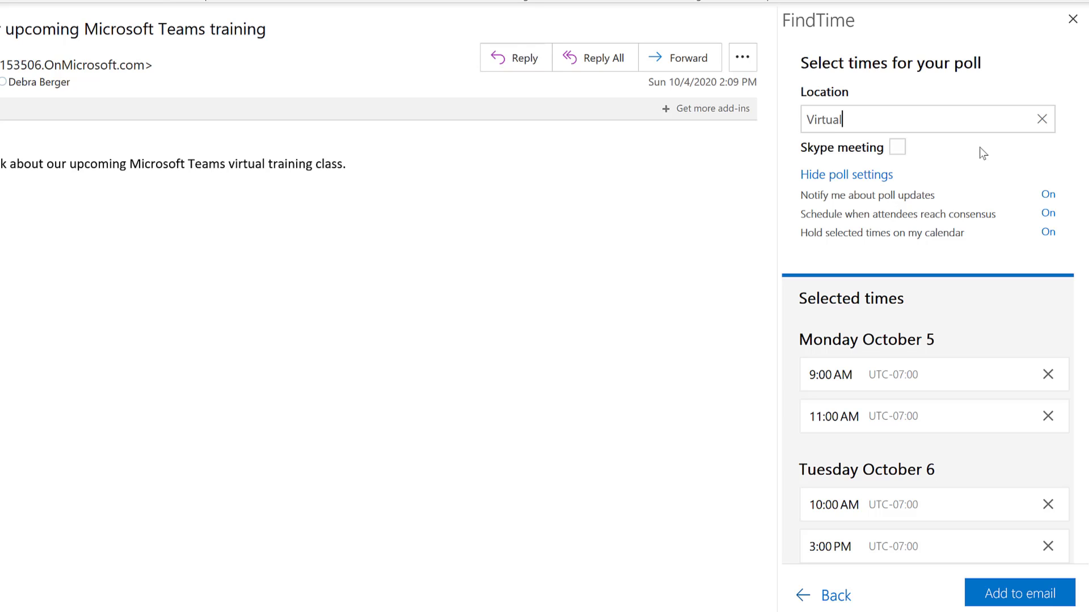
{"action": "left_click", "coordinate": [1008, 601]}
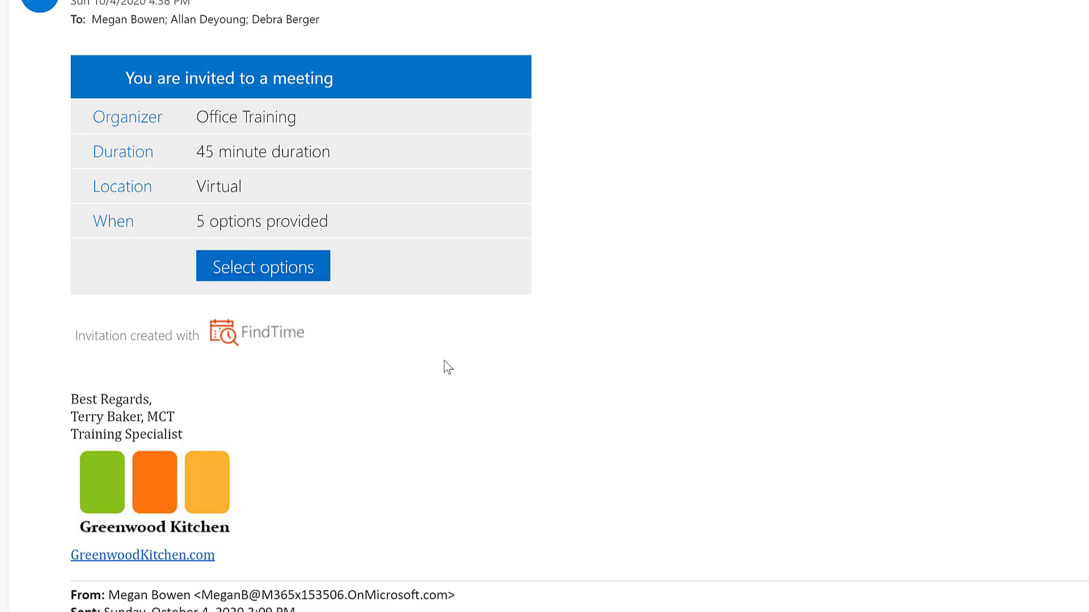
Step: Open the invitation's poll and vote Yes for Monday 8:00 AM and Tuesday 9:00 AM, Prefer for Monday 10:00 AM, No for the rest
{"action": "left_click", "coordinate": [273, 269]}
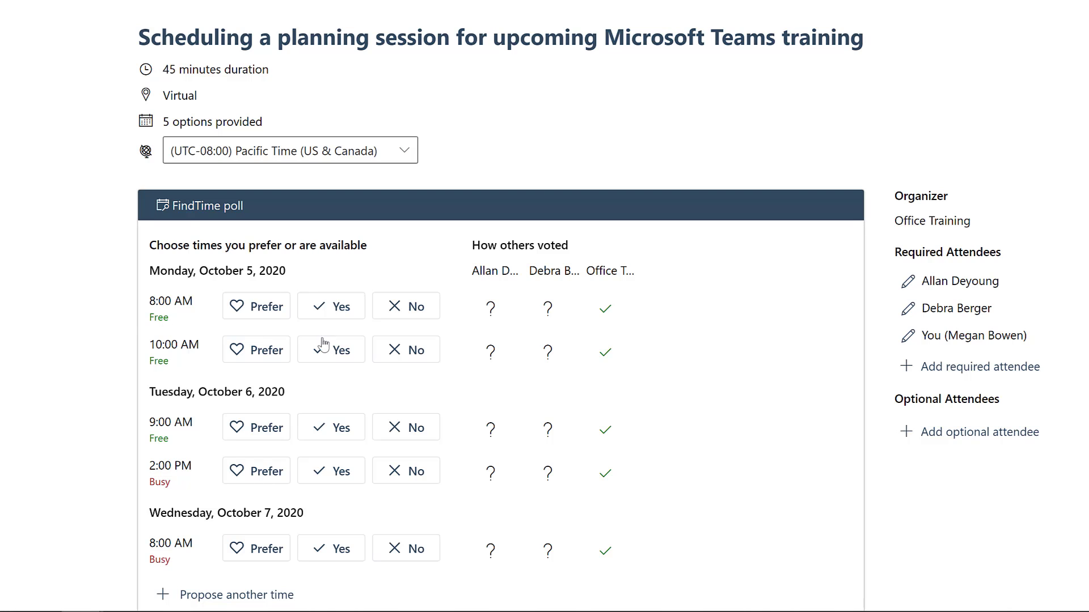
{"action": "left_click", "coordinate": [336, 310]}
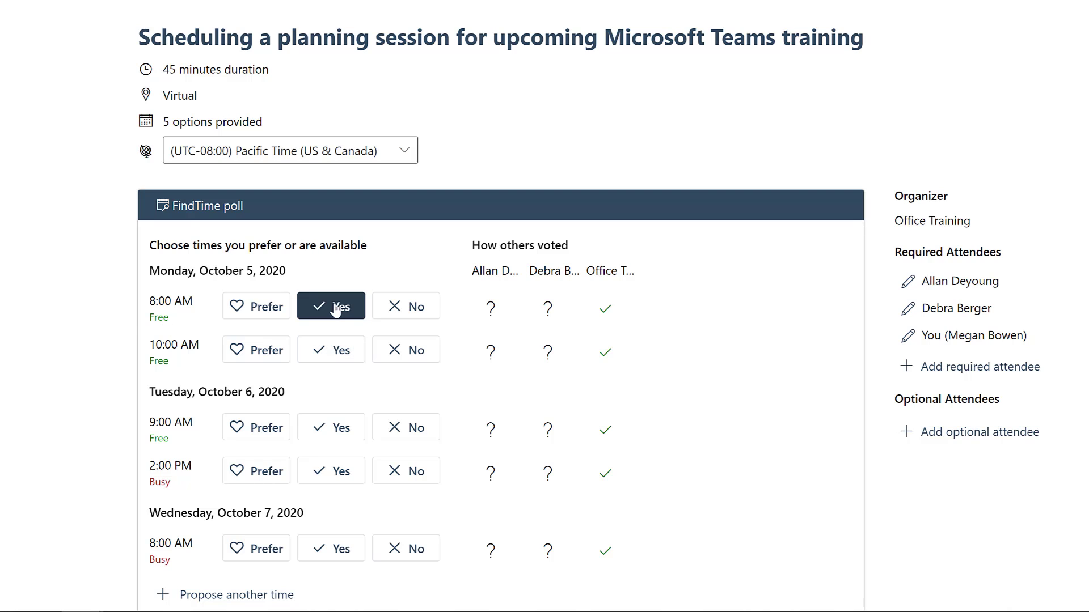
{"action": "left_click", "coordinate": [253, 356]}
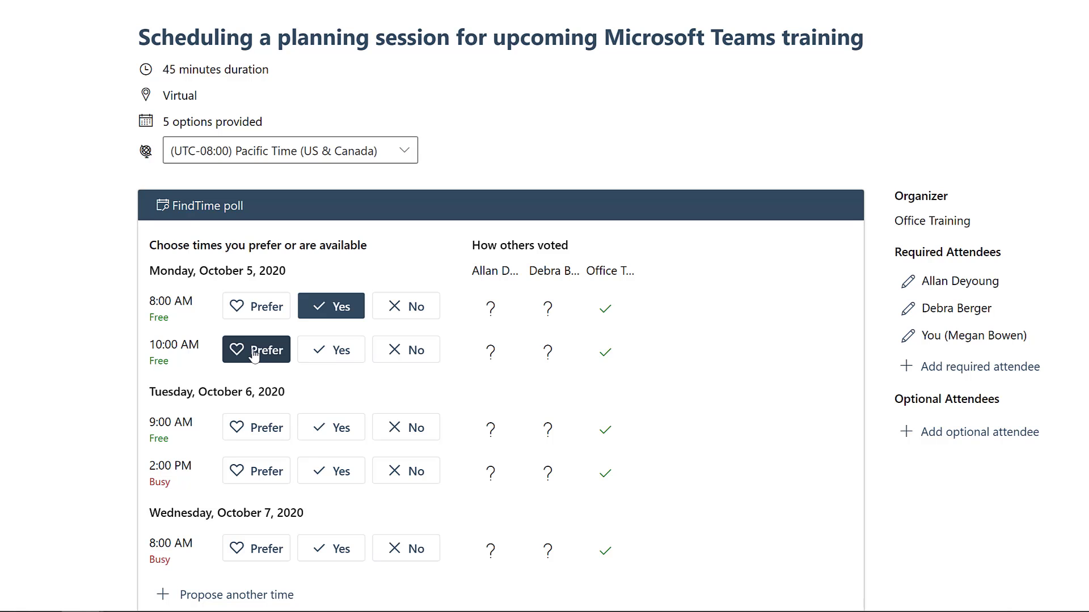
{"action": "left_click", "coordinate": [336, 432]}
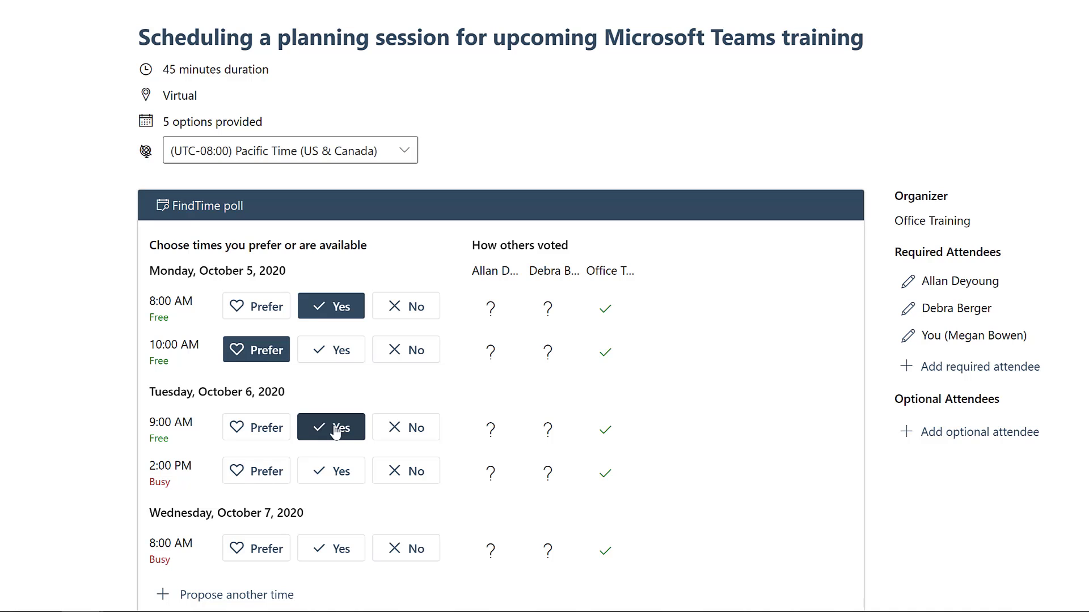
{"action": "left_click", "coordinate": [416, 472]}
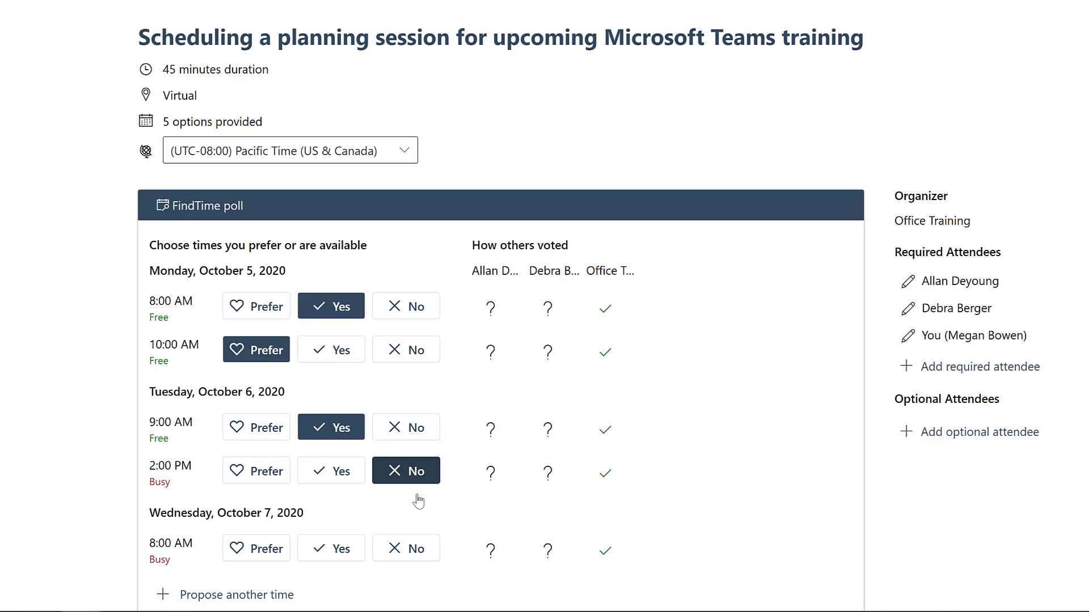
{"action": "left_click", "coordinate": [412, 550]}
{"action": "scroll", "coordinate": [56, 416], "scroll_direction": "down", "scroll_amount": 2}
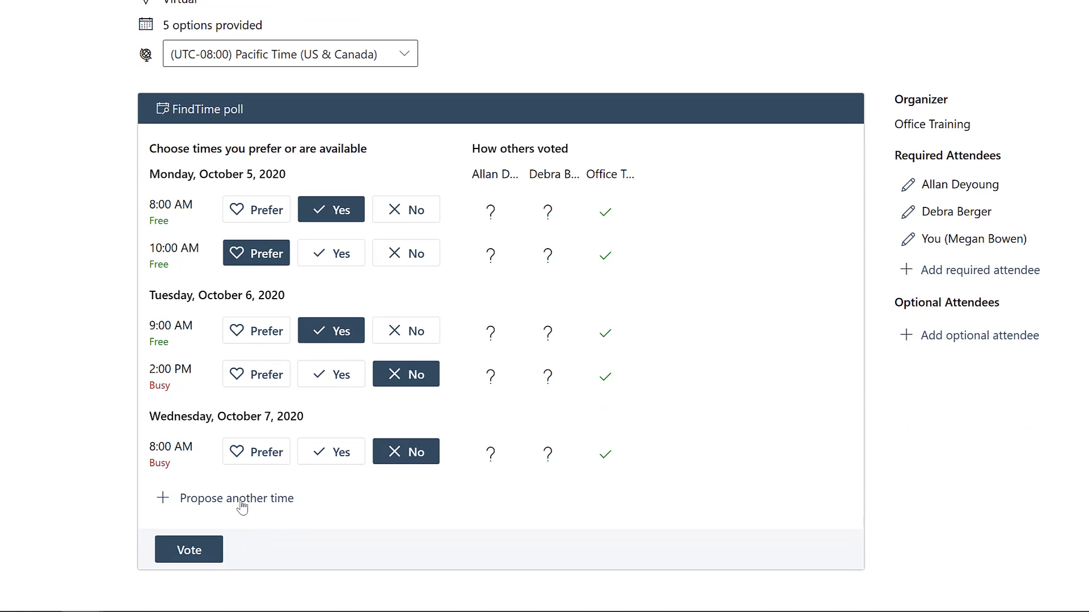
{"action": "left_click", "coordinate": [189, 550]}
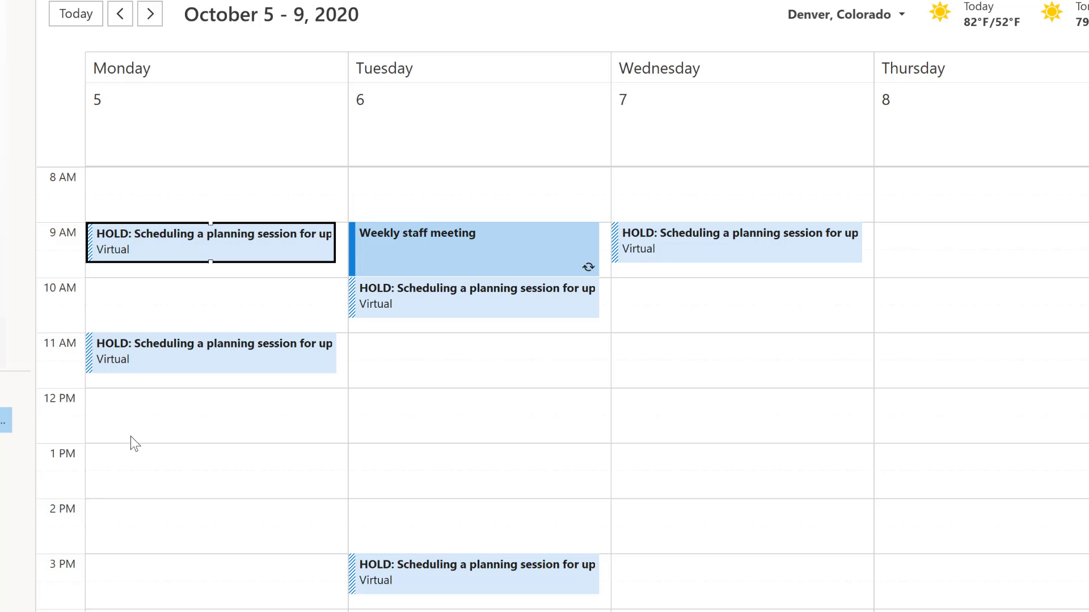
Step: Open Monday's 9:00 AM HOLD event in the calendar, follow it to the poll, and continue as the first listed attendee
{"action": "mouse_move", "coordinate": [180, 254]}
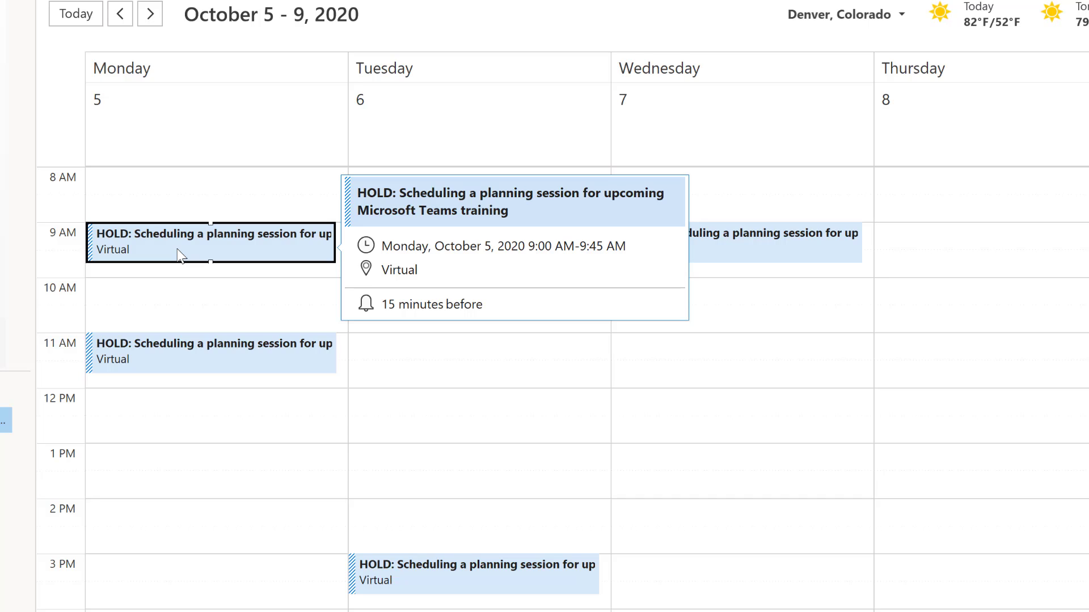
{"action": "double_click", "coordinate": [179, 254]}
{"action": "left_click", "coordinate": [60, 190]}
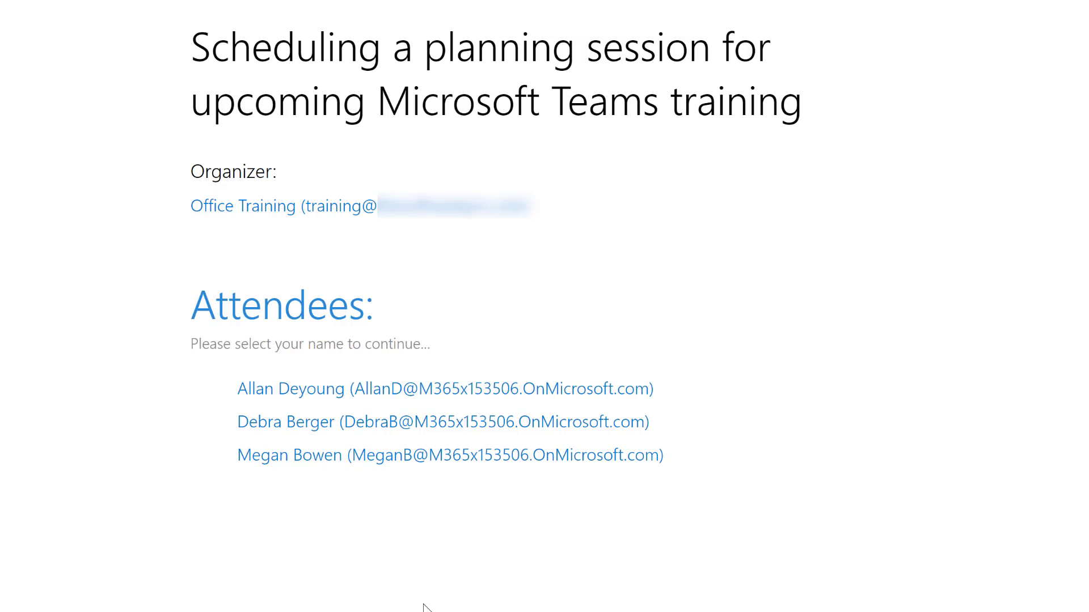
{"action": "left_click", "coordinate": [318, 391]}
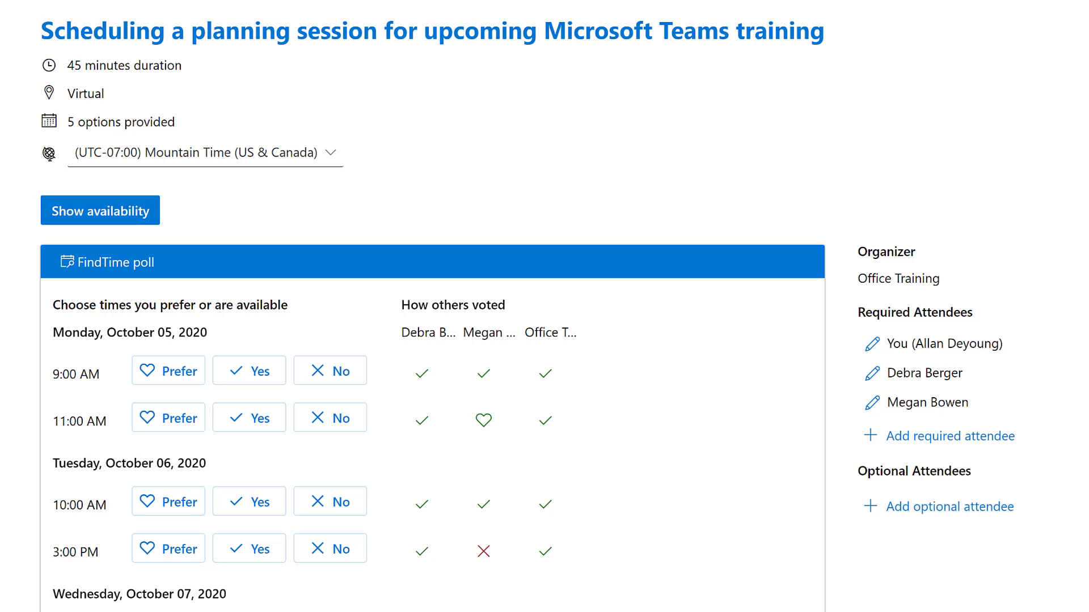
Step: Submit this attendee's votes with Prefer for Monday 11:00 AM and Yes for all other proposed times
{"action": "scroll", "coordinate": [544, 306], "scroll_direction": "down", "scroll_amount": 3}
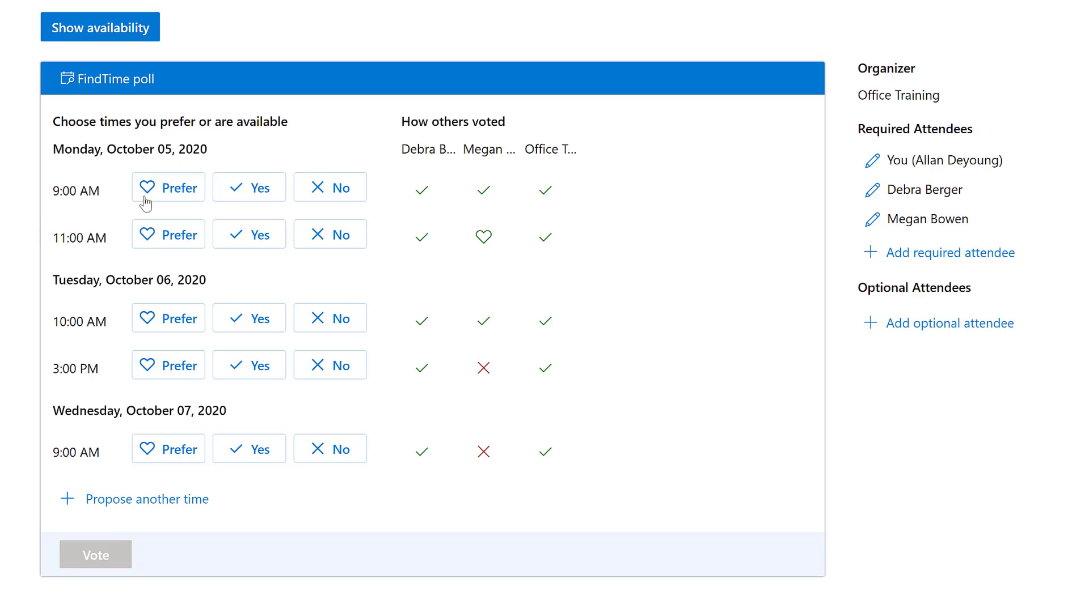
{"action": "left_click", "coordinate": [253, 191]}
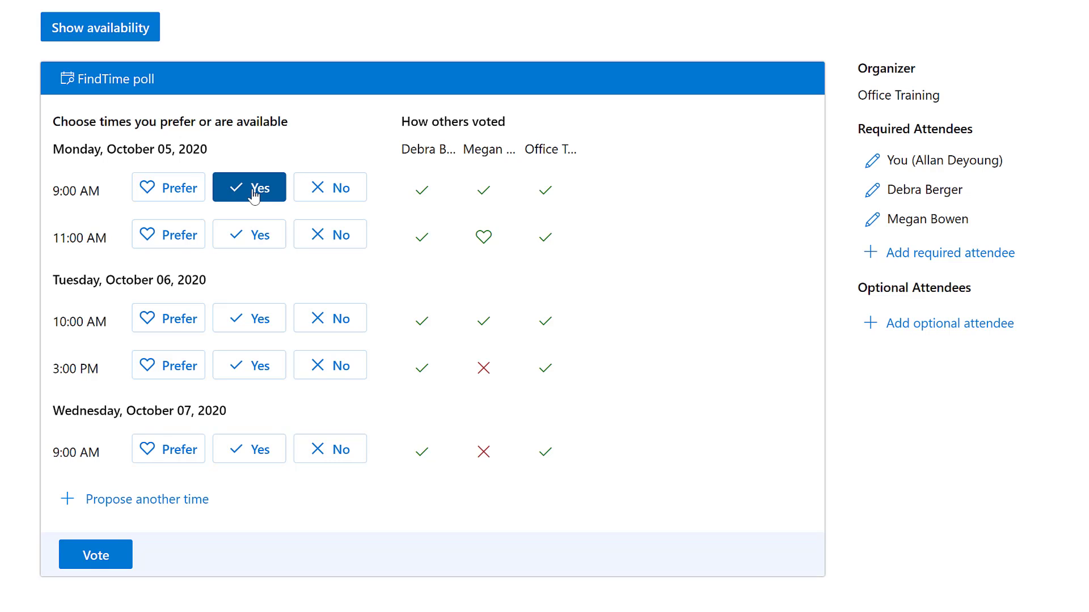
{"action": "left_click", "coordinate": [155, 236]}
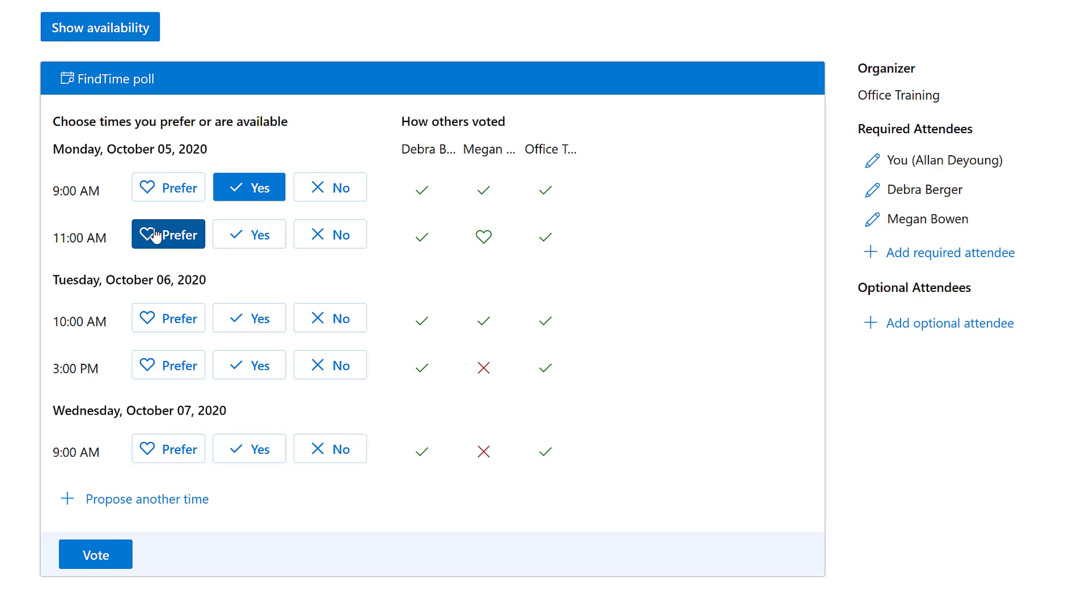
{"action": "left_click", "coordinate": [248, 319]}
{"action": "left_click", "coordinate": [248, 366]}
{"action": "left_click", "coordinate": [248, 449]}
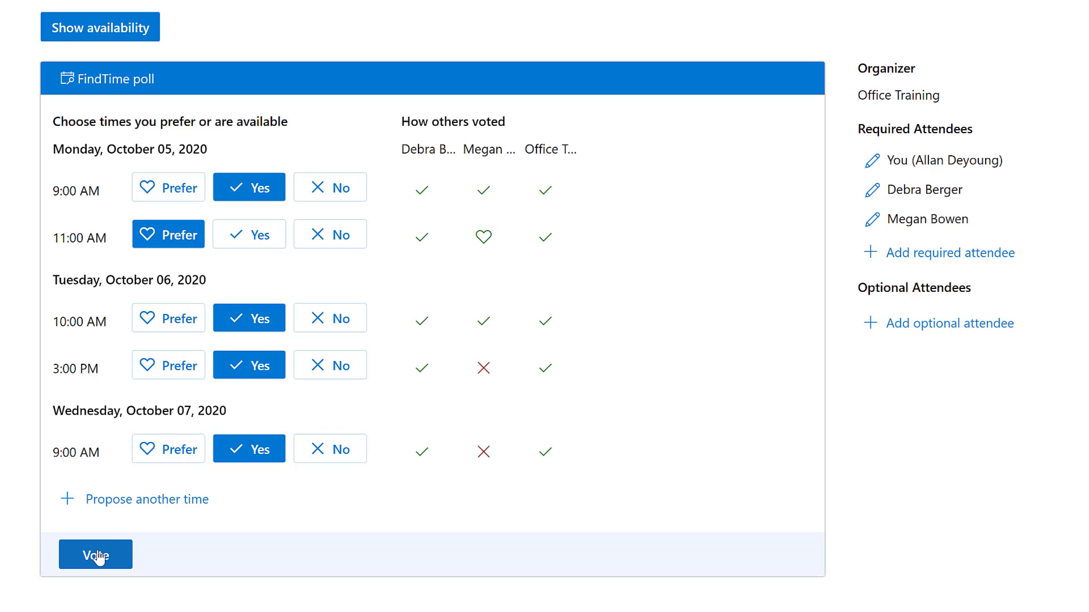
{"action": "left_click", "coordinate": [95, 555]}
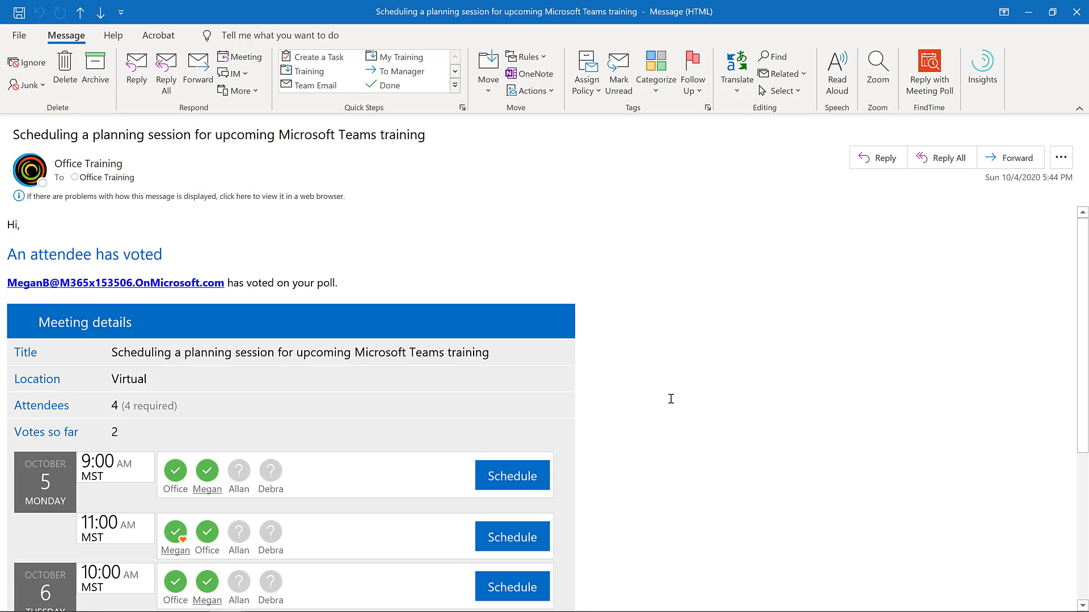
Step: Review the attendees' votes for each proposed time in the poll notification emails
{"action": "scroll", "coordinate": [671, 399], "scroll_direction": "down", "scroll_amount": 3}
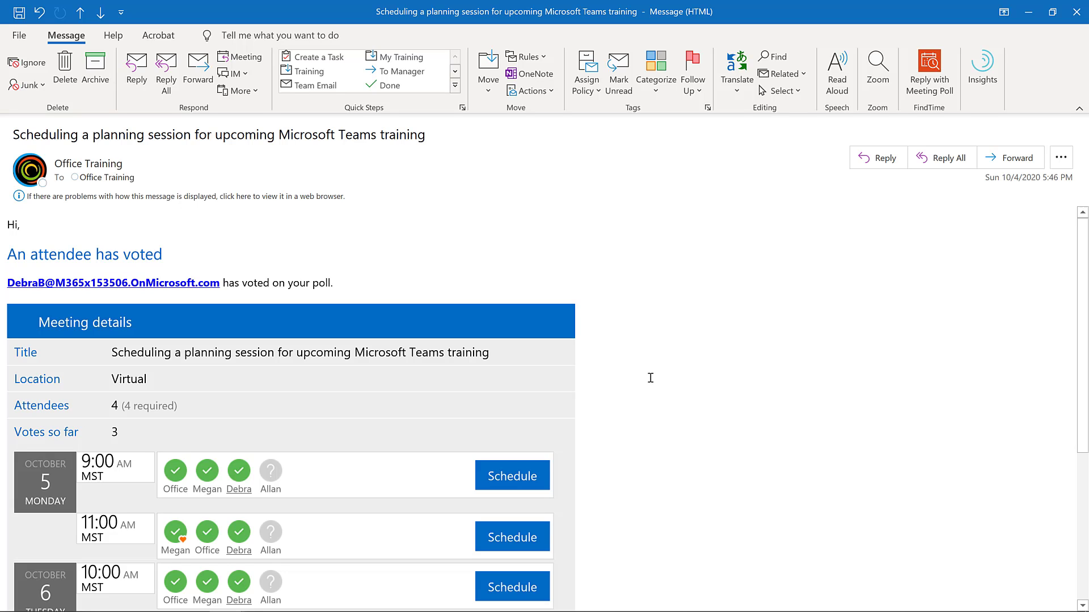
{"action": "scroll", "coordinate": [648, 386], "scroll_direction": "down", "scroll_amount": 1}
{"action": "scroll", "coordinate": [648, 385], "scroll_direction": "down", "scroll_amount": 1}
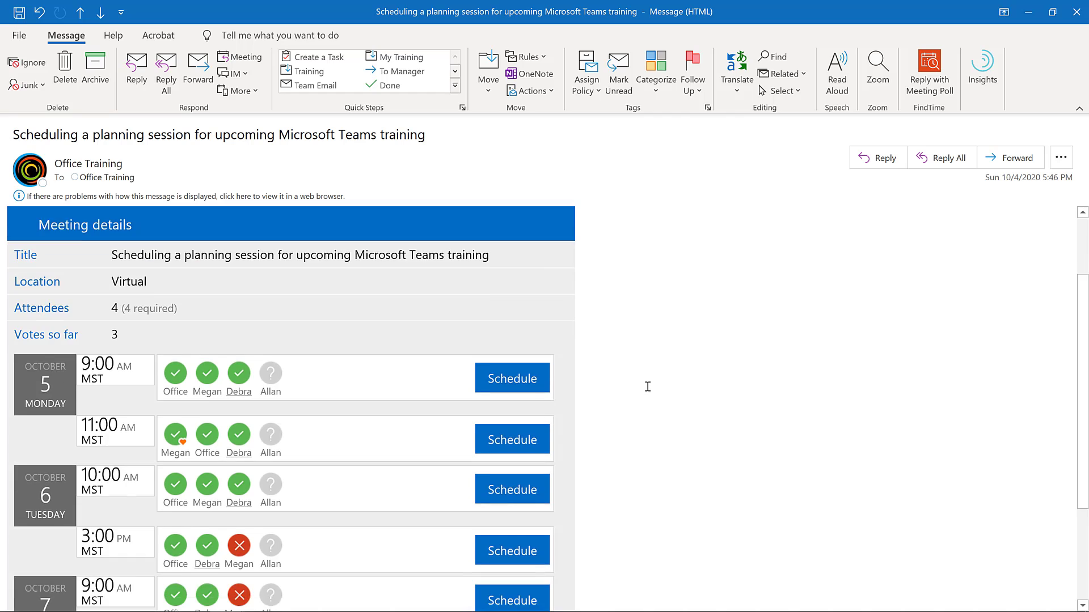